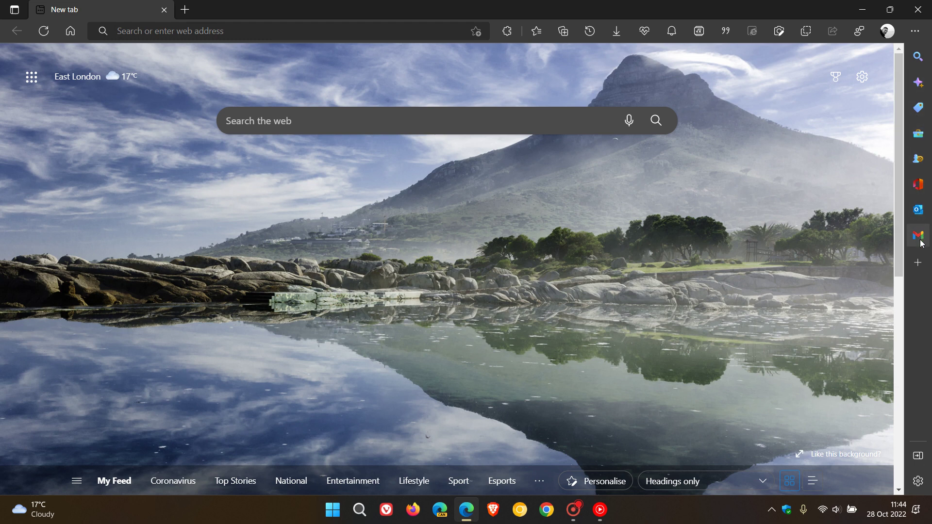
Open the sidebar's Tools panel, then switch the side pane to Microsoft Office
click(918, 141)
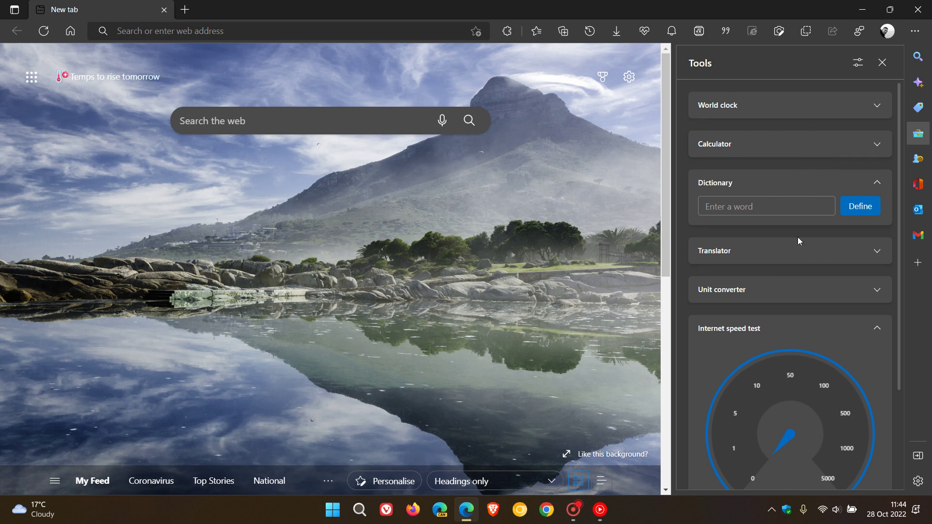
click(919, 189)
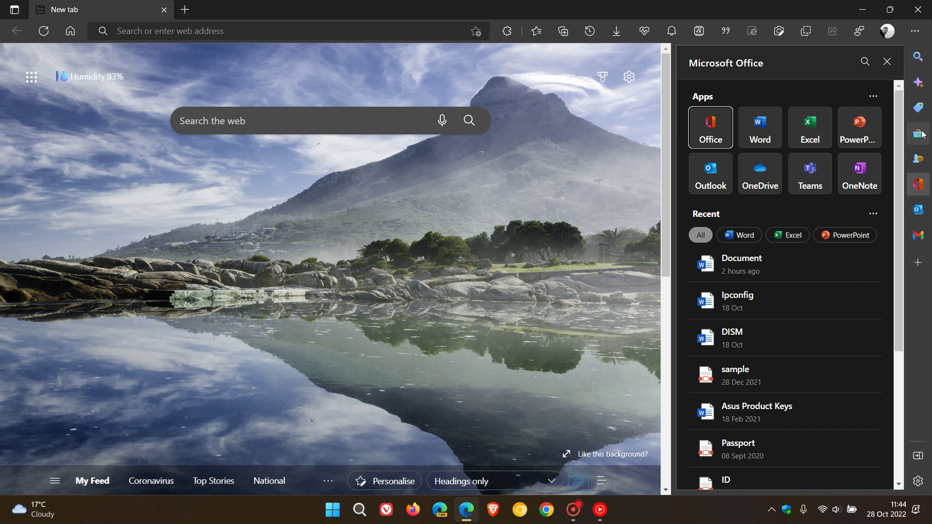
In Customise sidebar, toggle Search, Shopping and Games off and back on, then browse the app list
click(918, 265)
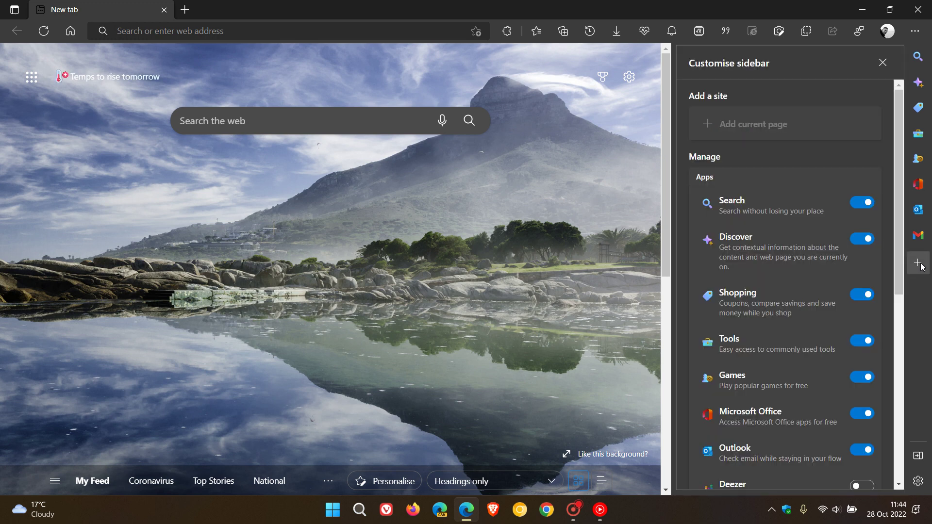
click(862, 202)
click(862, 294)
click(860, 376)
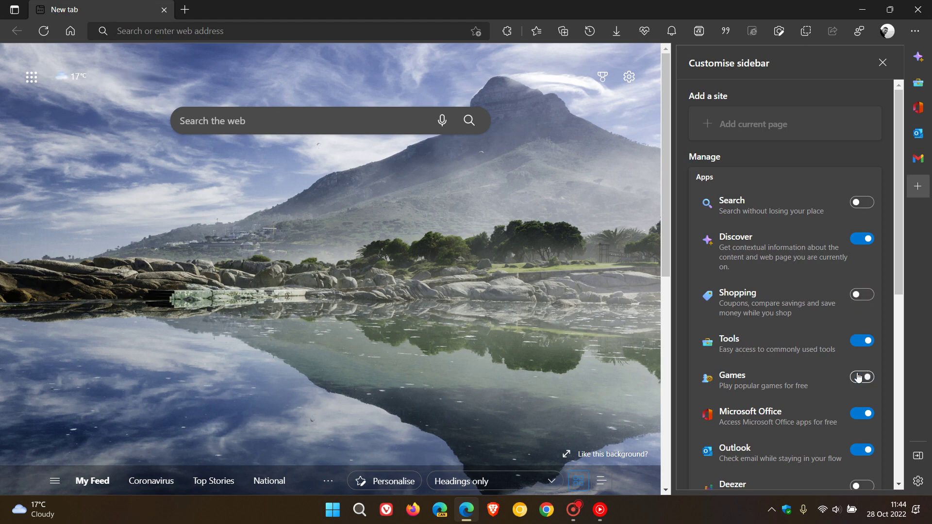
click(861, 295)
click(869, 205)
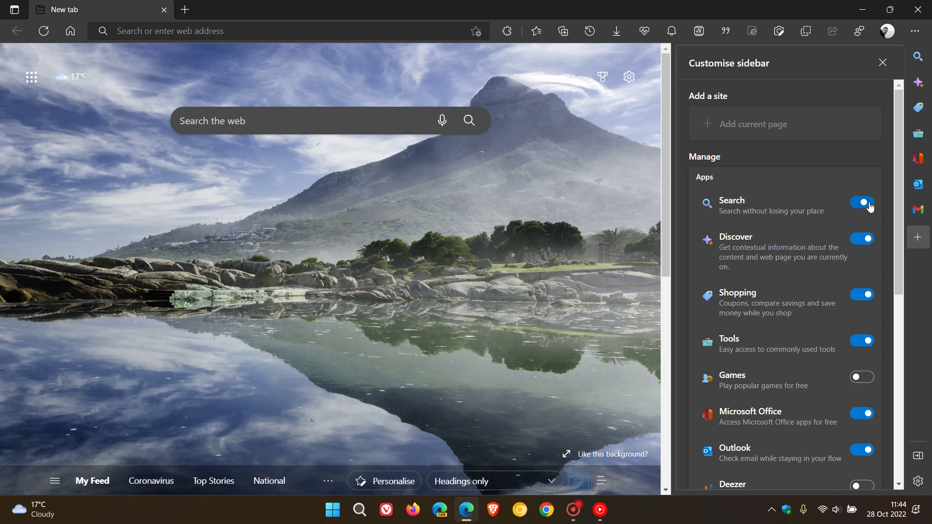
click(862, 377)
scroll(829, 231, down, 6)
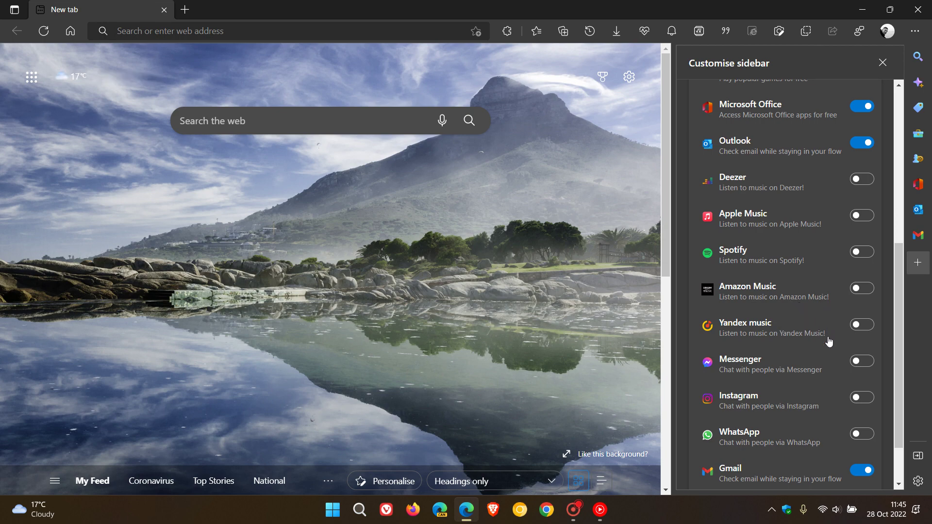
scroll(829, 341, up, 6)
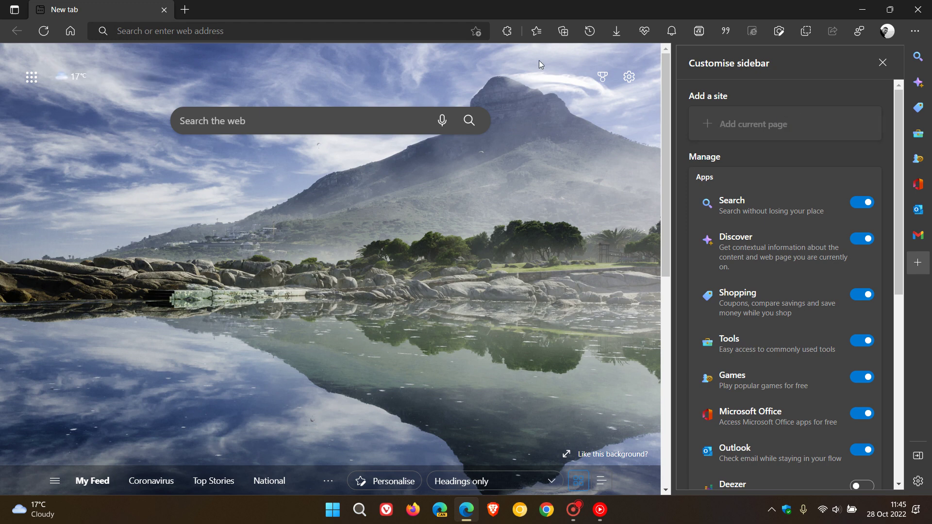
Load the Download Microsoft Edge favourite, add that page as a sidebar site, and open its pane
click(535, 31)
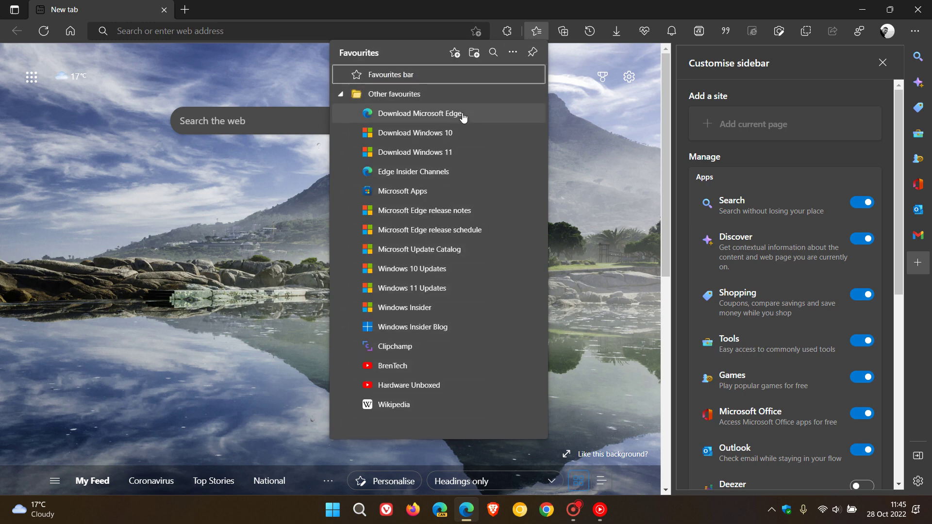
click(460, 115)
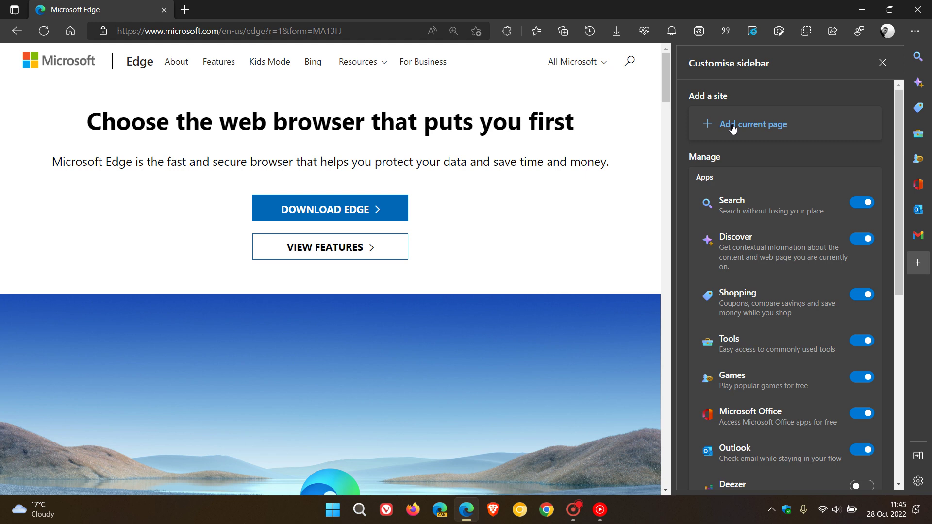
click(756, 126)
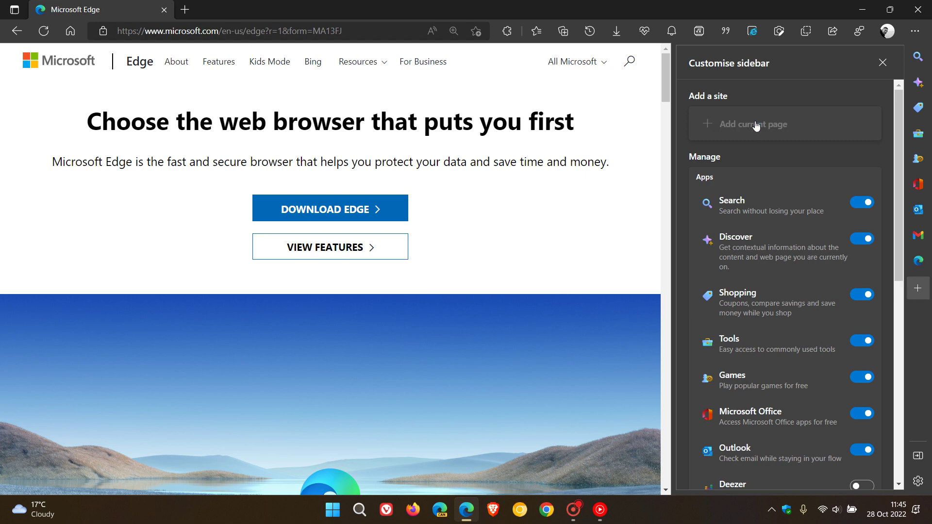
click(918, 263)
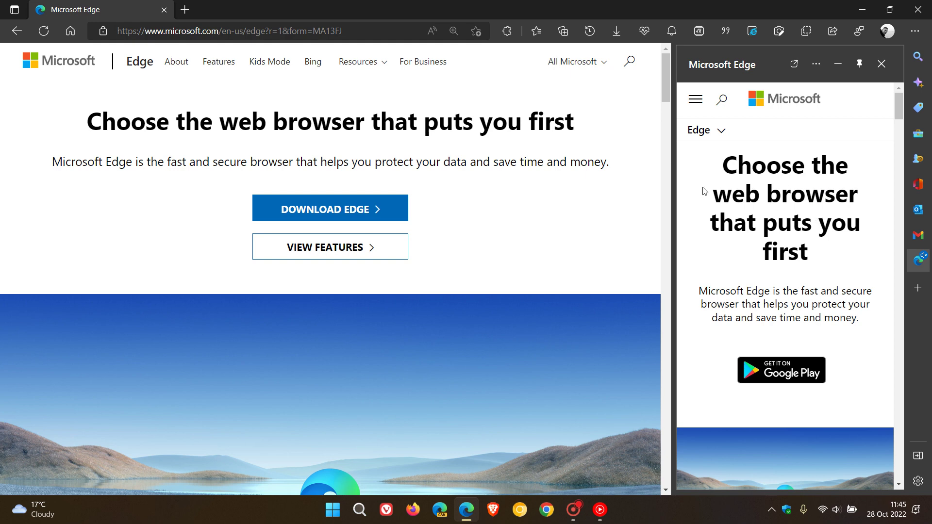
Return to the new tab page and unpin then re-pin the side pane
click(75, 37)
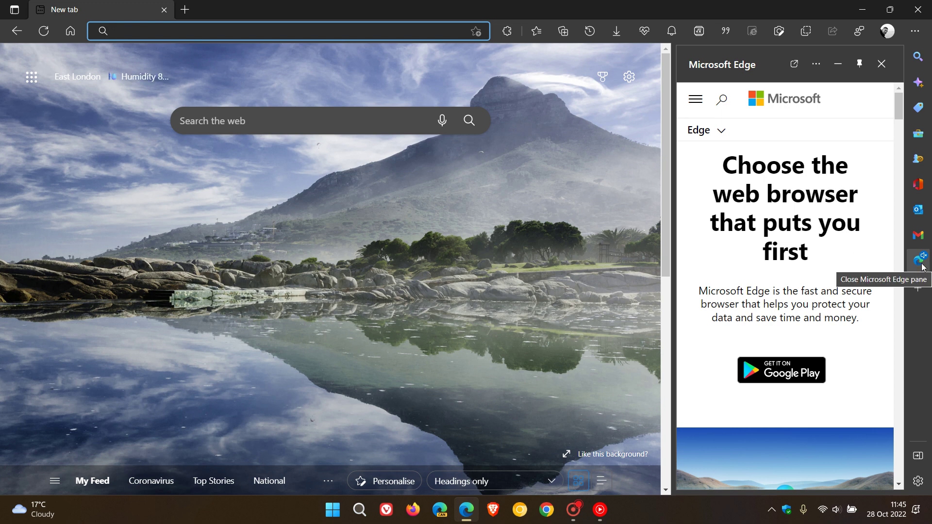
click(860, 64)
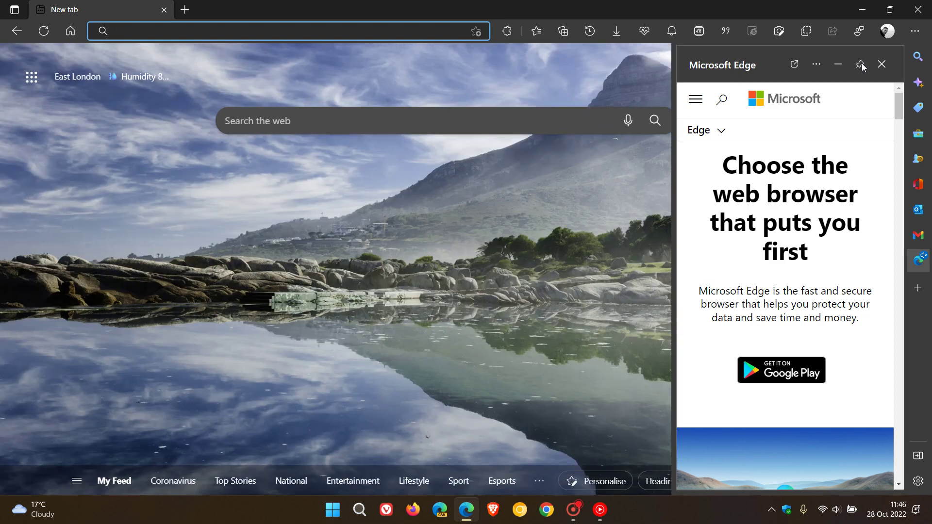
click(860, 64)
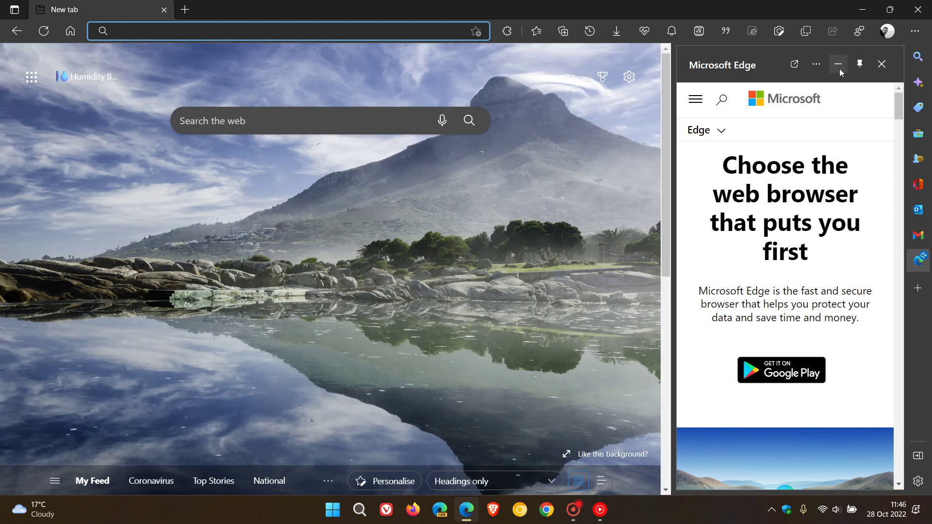
Switch the site pane to desktop view, then back to mobile view
click(816, 65)
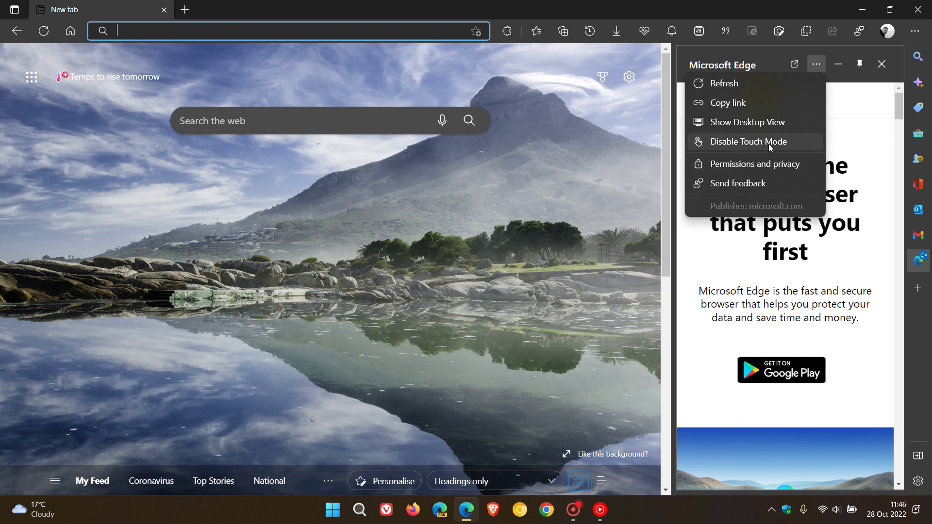
click(758, 125)
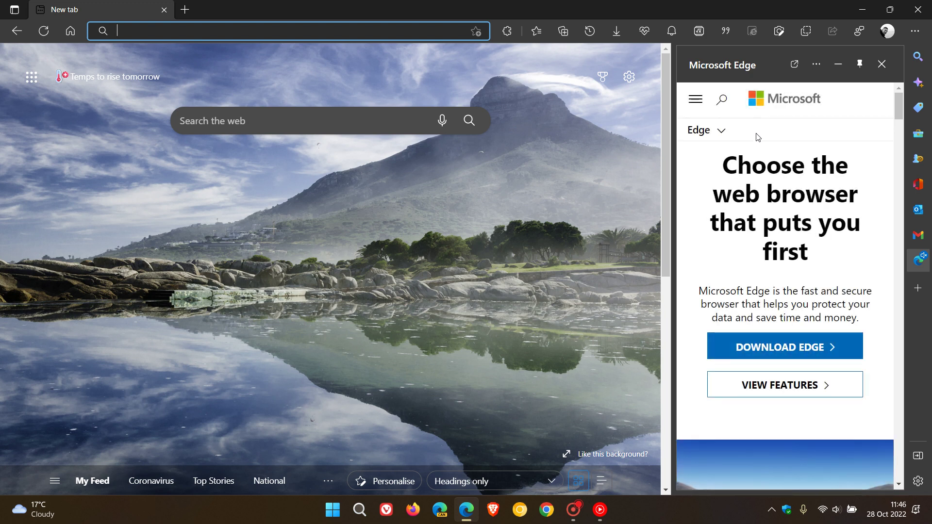
click(815, 64)
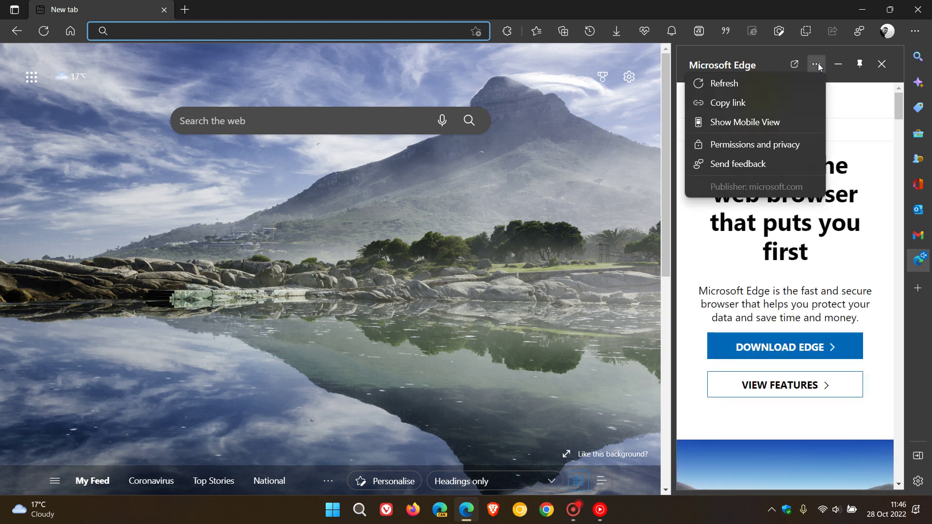
click(767, 123)
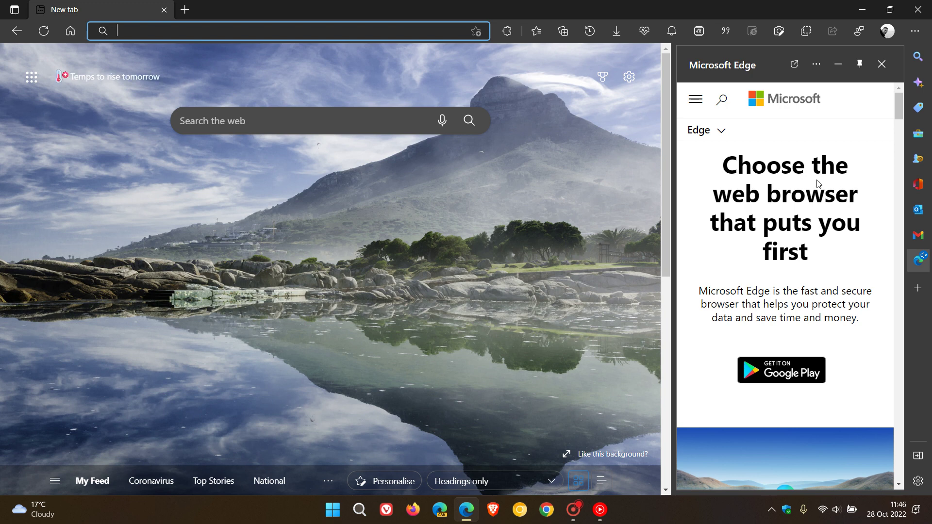
Close the Microsoft Edge site pane
click(881, 63)
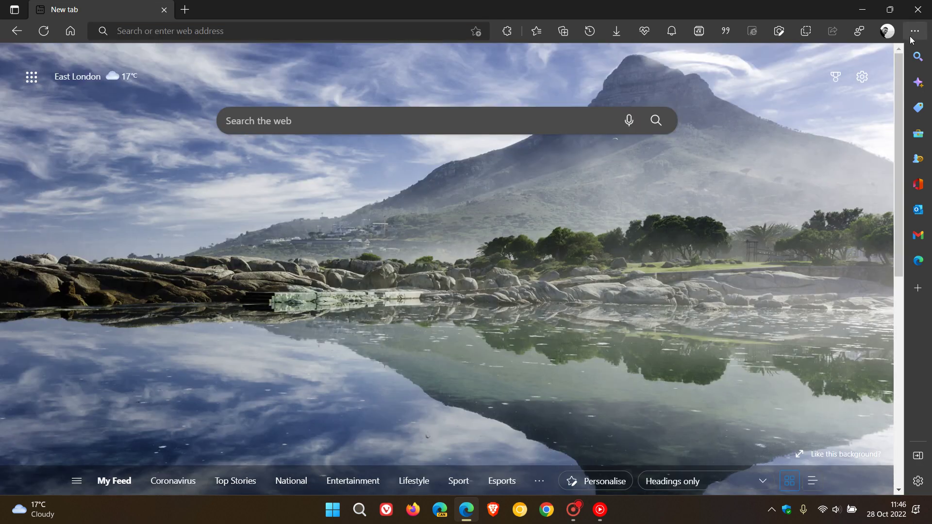
click(917, 33)
click(917, 32)
Hide the sidebar, then show it again from the browser's main menu
click(918, 460)
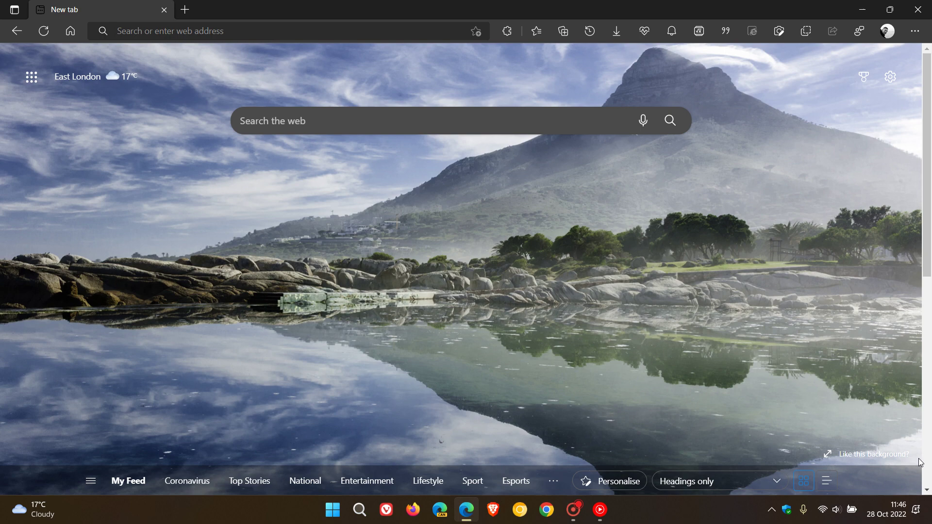
click(913, 36)
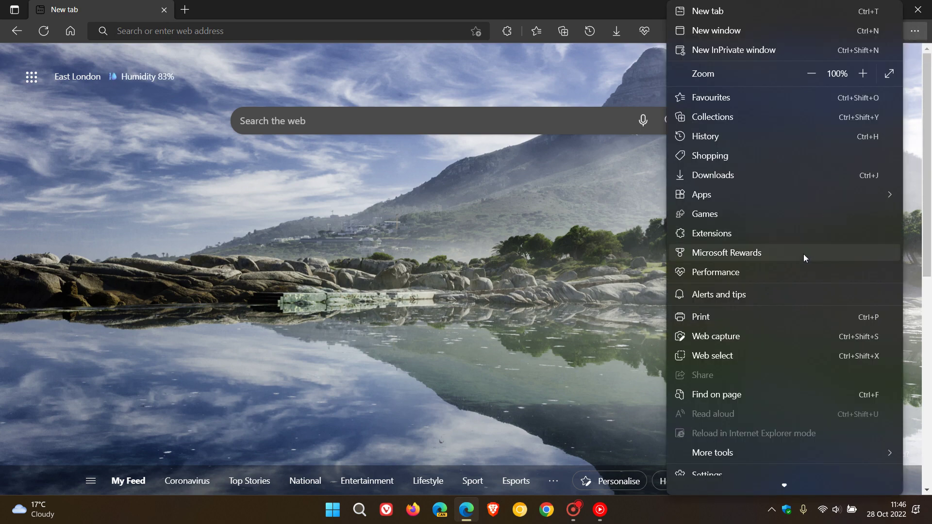
scroll(793, 289, down, 3)
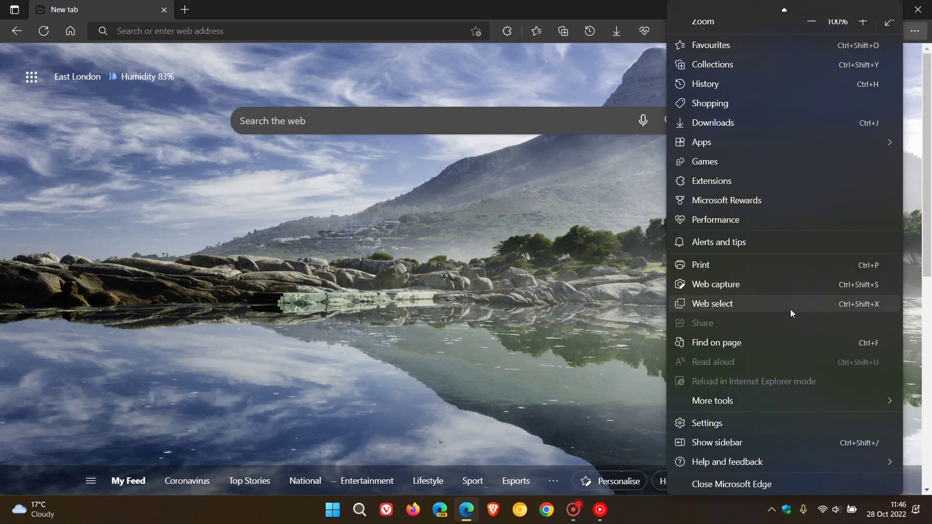
click(761, 442)
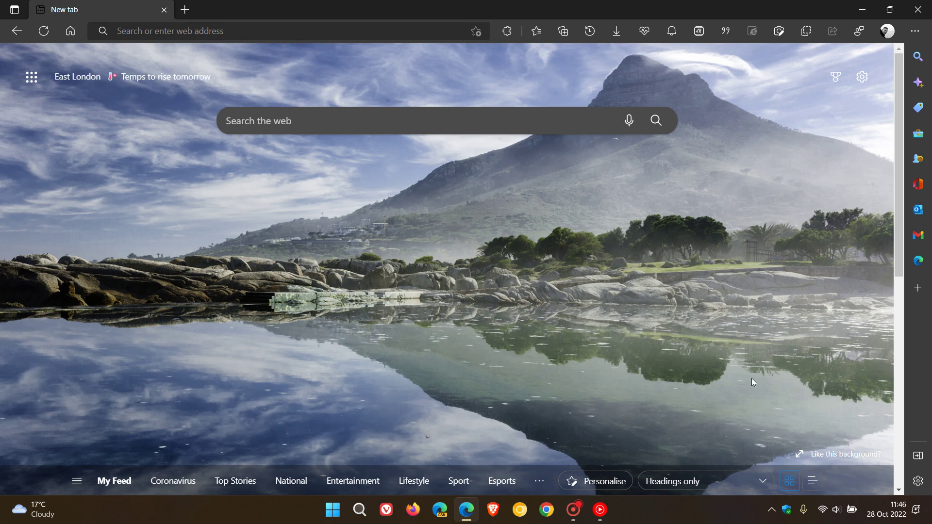
click(887, 30)
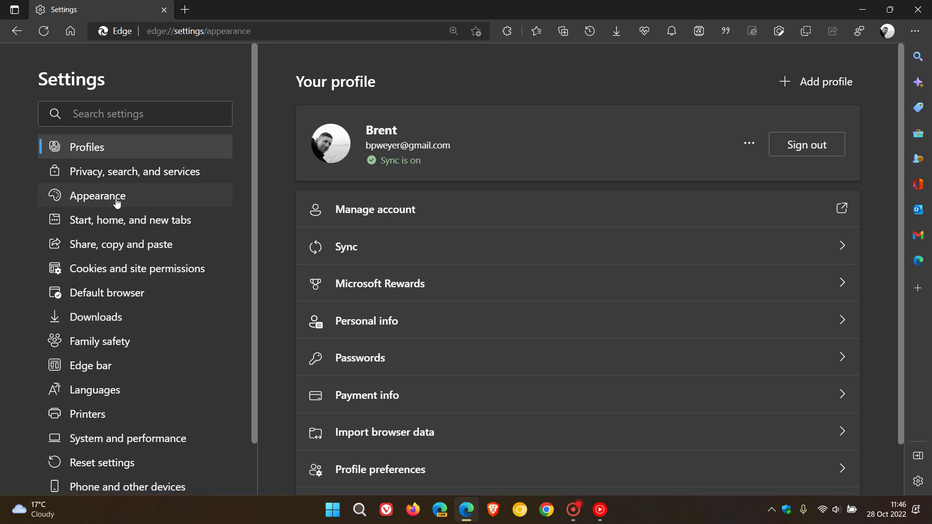
scroll(864, 230, down, 15)
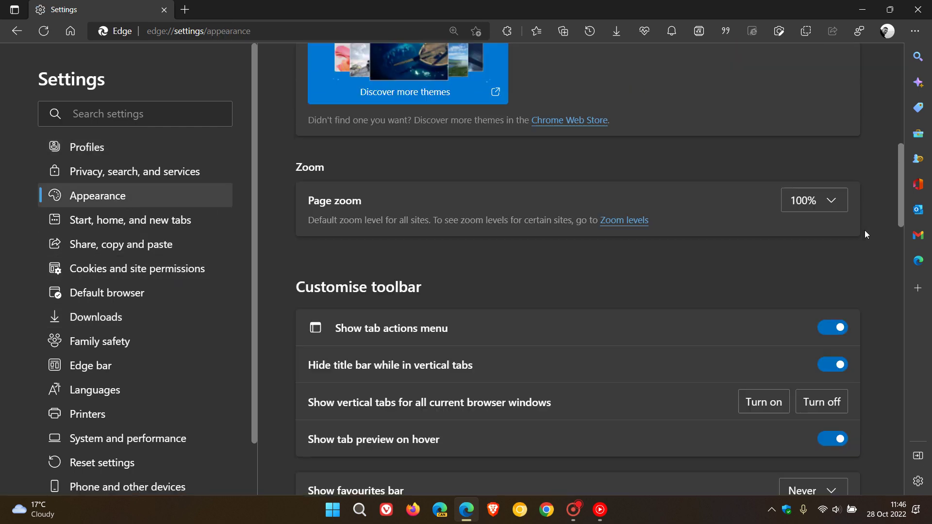
scroll(861, 266, down, 1)
click(825, 275)
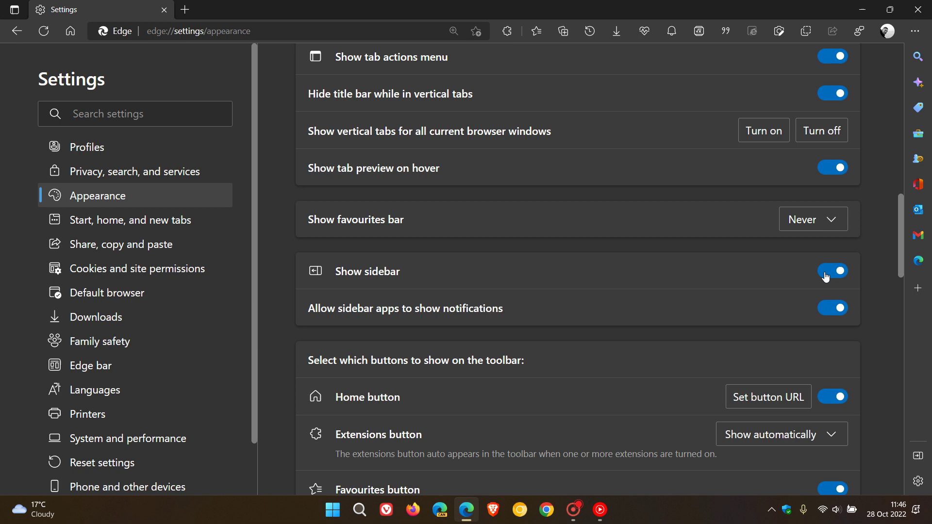
click(859, 270)
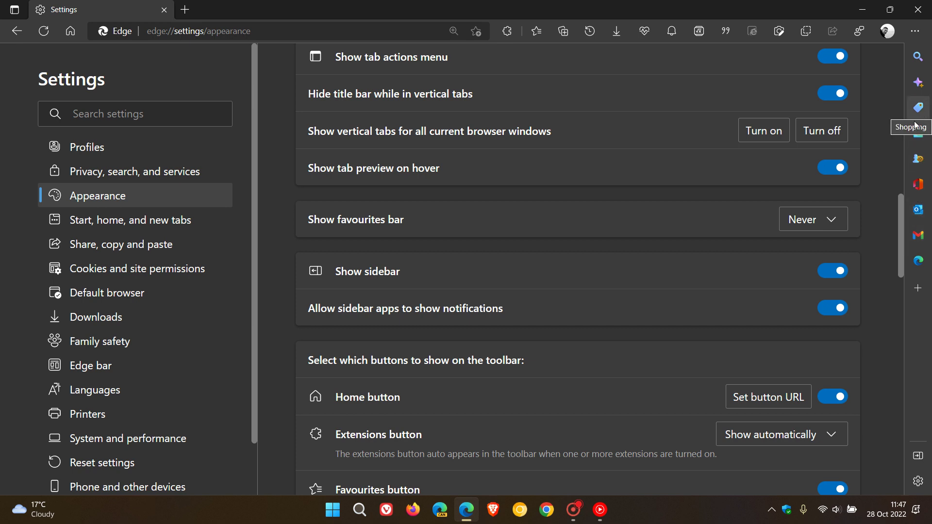
click(828, 311)
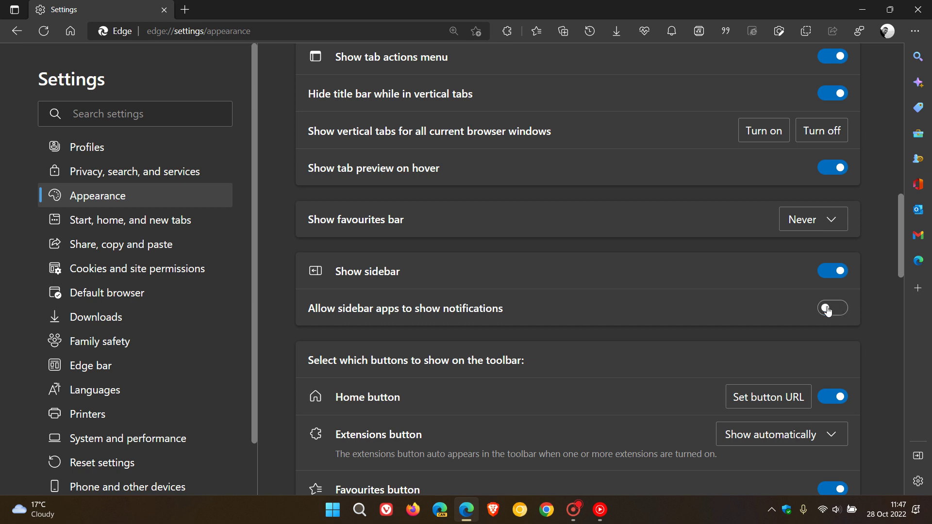
click(844, 307)
click(71, 31)
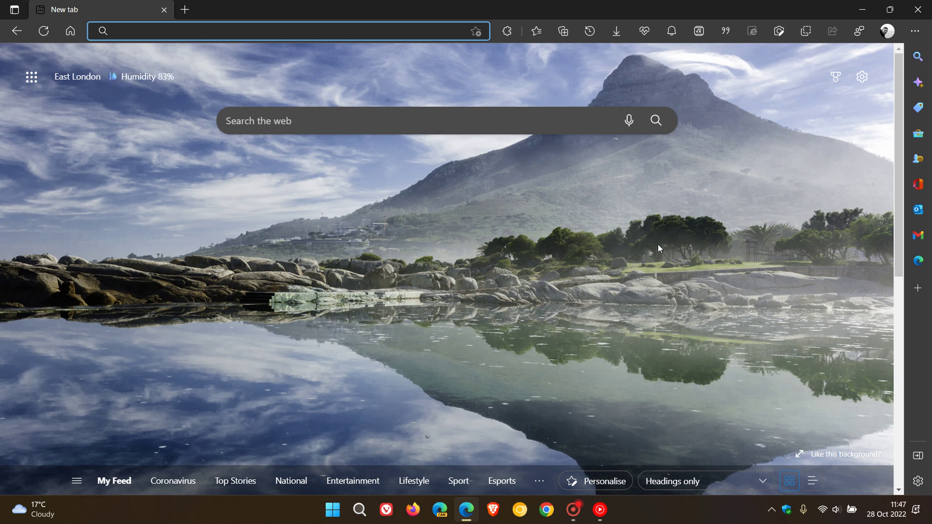
Open About Microsoft Edge via Help and feedback, confirming version 107.0.1418.24 is up to date
click(914, 31)
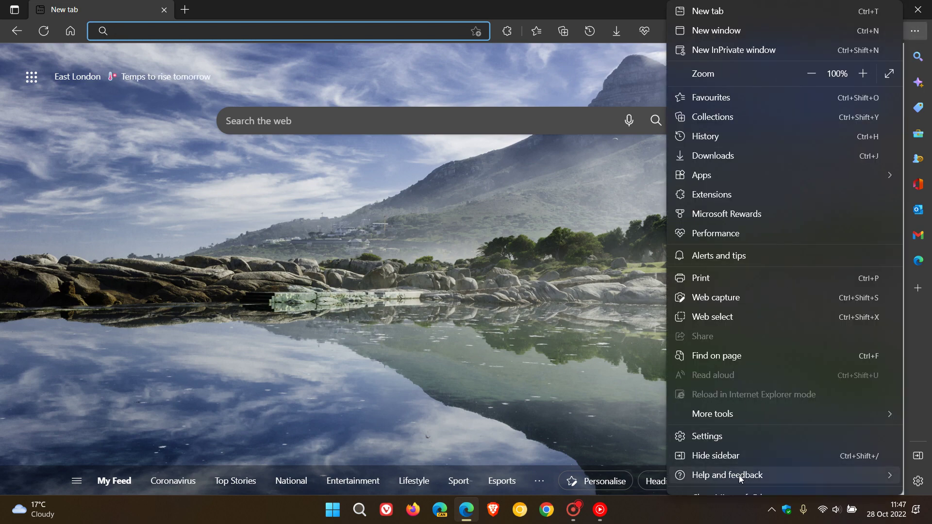
mouse_move(740, 478)
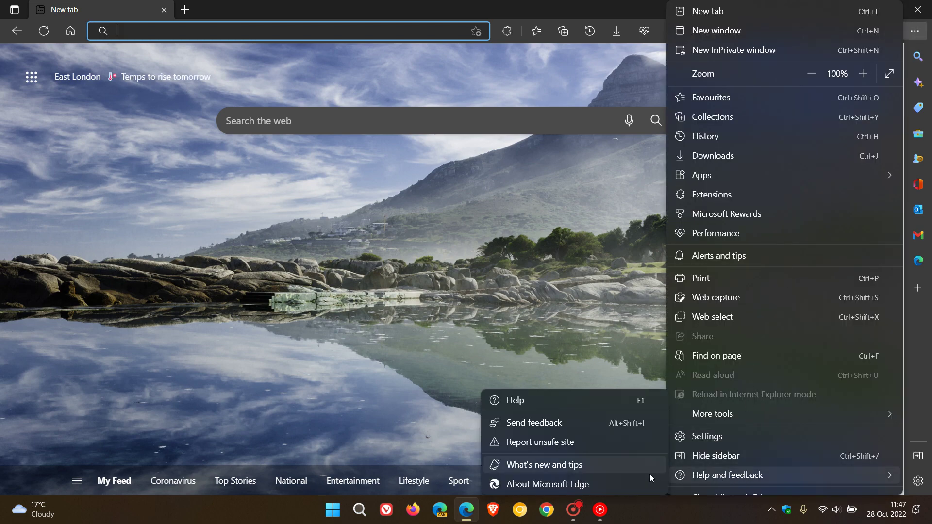
click(582, 484)
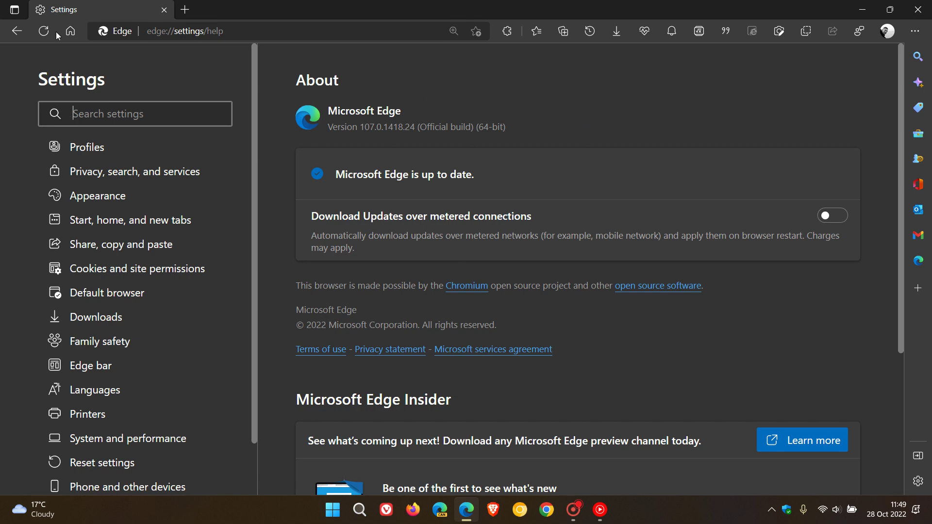
Go back to the new tab page with the Home button
click(69, 37)
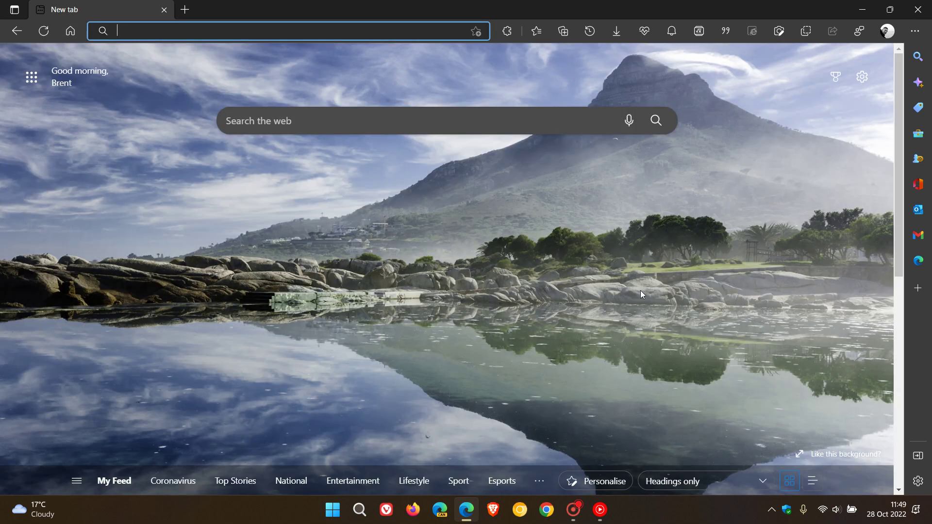